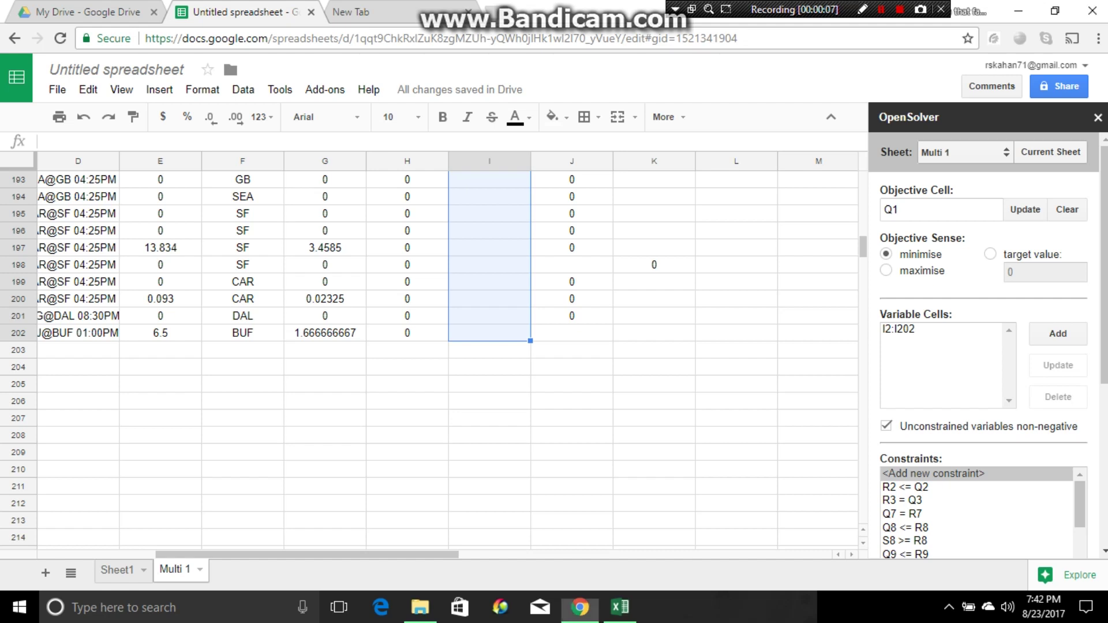
# Review the Multi 1 model constraints in OpenSolver and solve it for a 49300-salary lineup
pyautogui.hscroll(7, 404, 346)
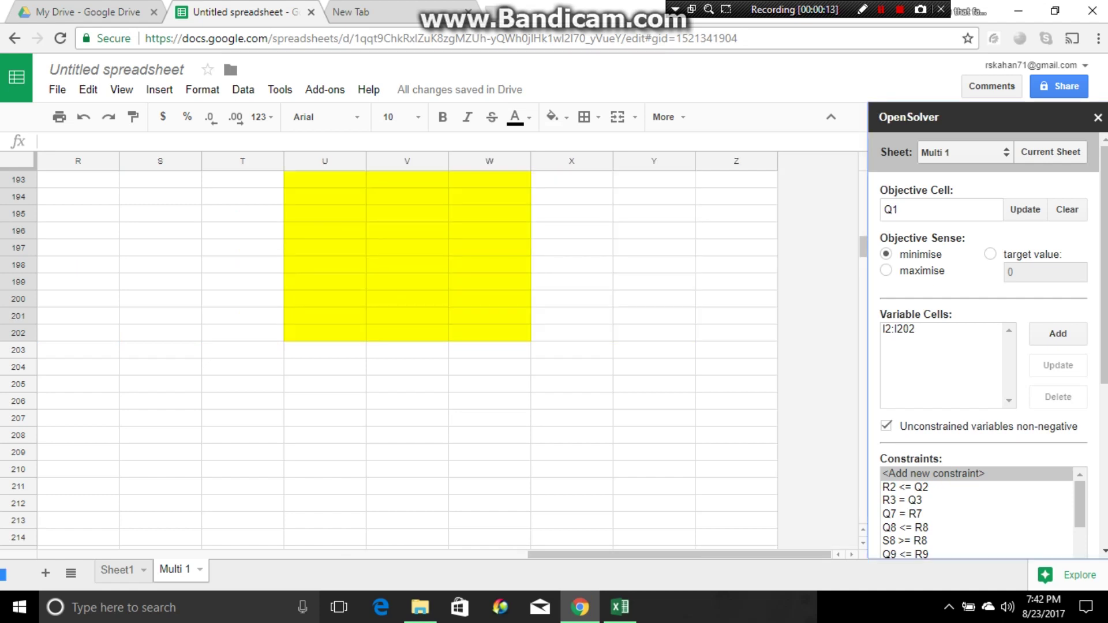
pyautogui.scroll(20, 404, 346)
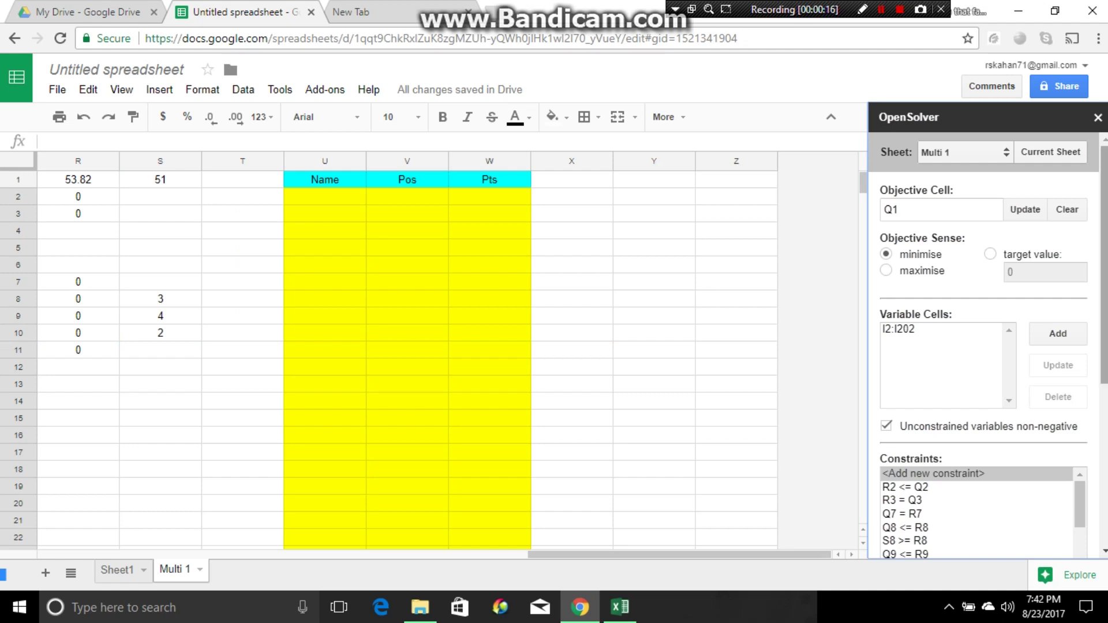
pyautogui.scroll(-2, 984, 346)
pyautogui.click(934, 364)
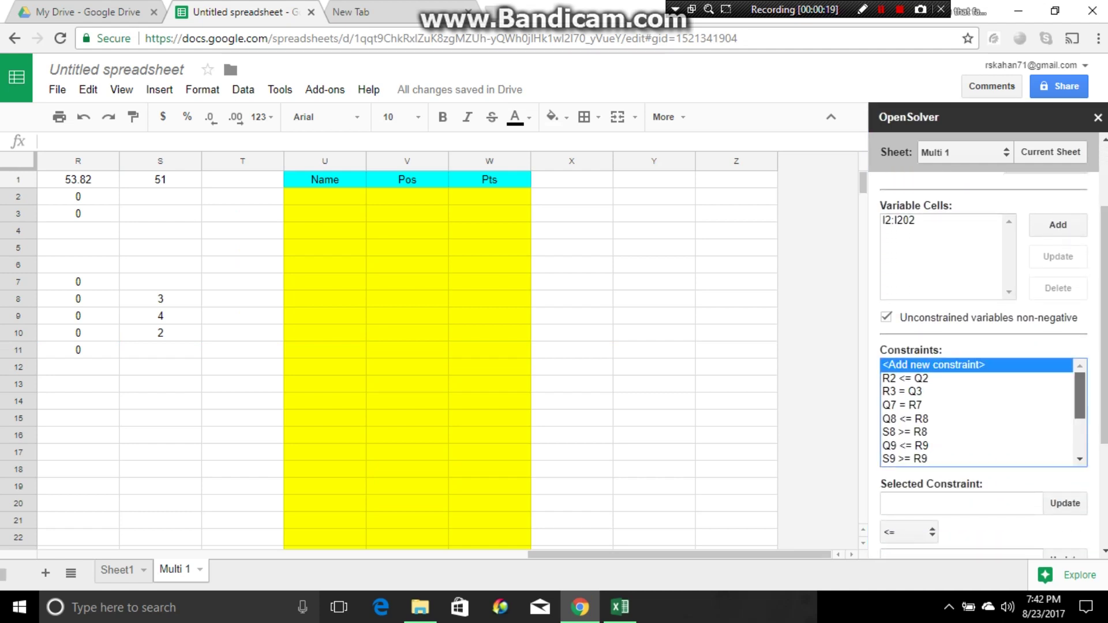
pyautogui.scroll(-4, 976, 412)
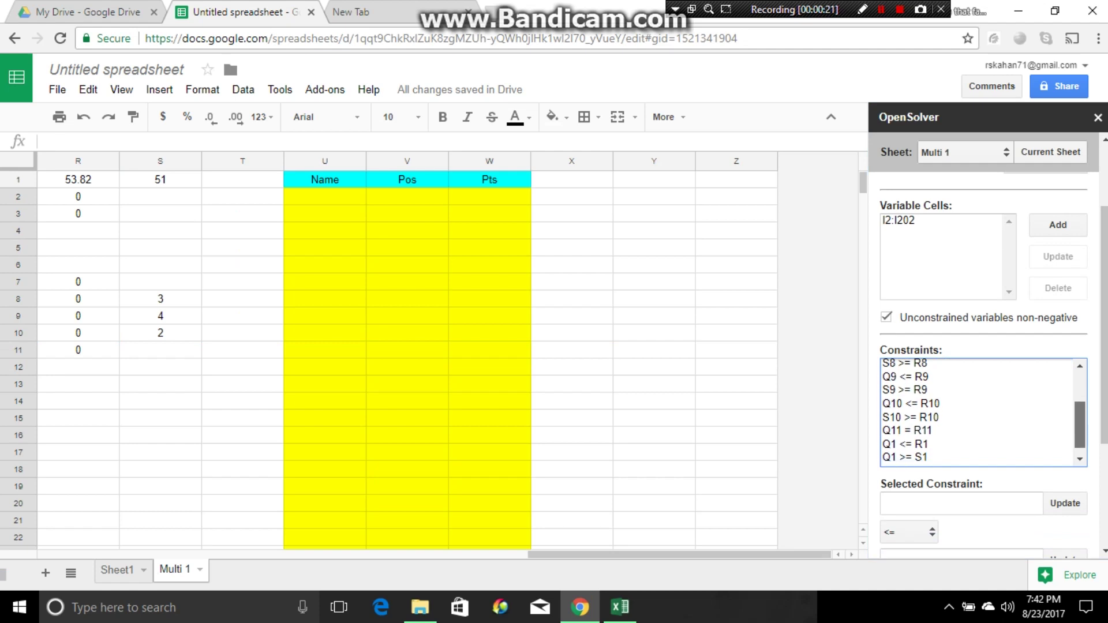
pyautogui.scroll(-1, 982, 413)
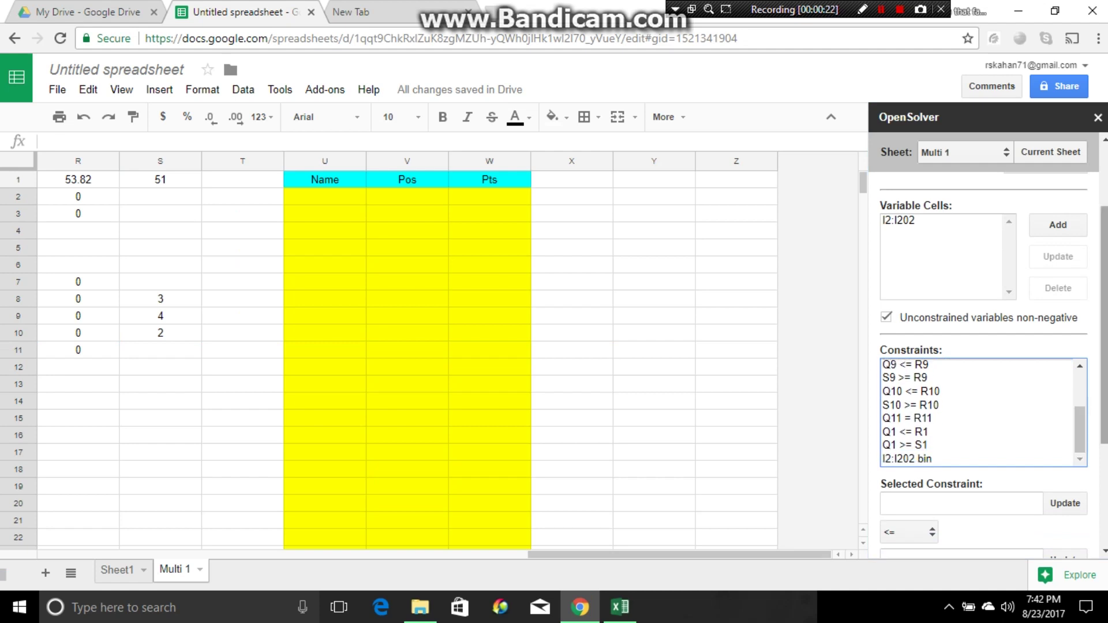
pyautogui.scroll(-3, 984, 412)
pyautogui.scroll(-1, 984, 413)
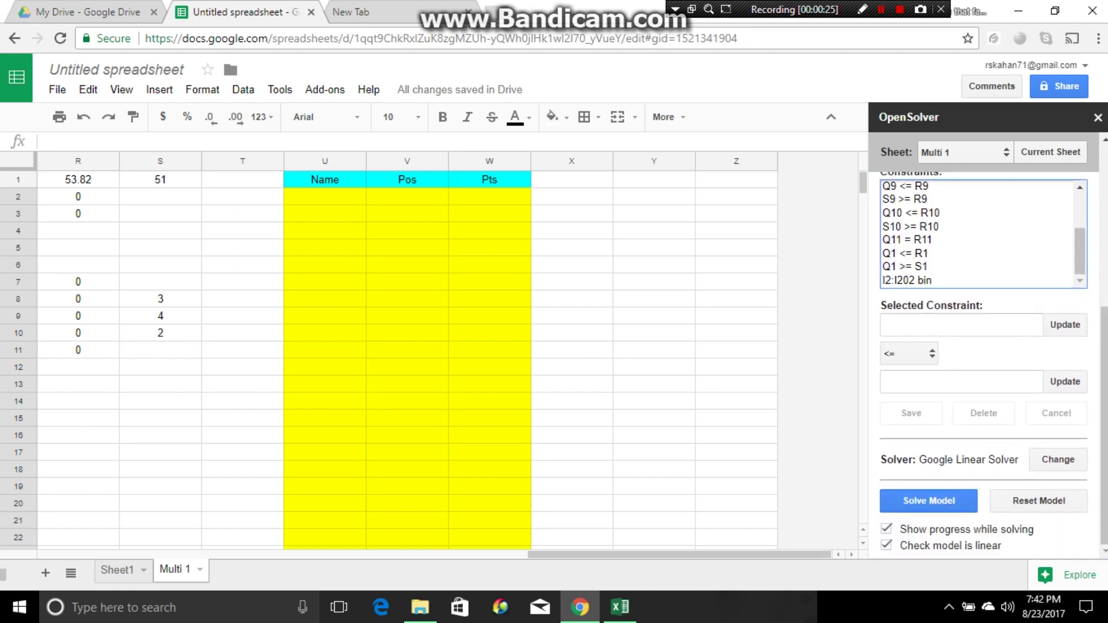
pyautogui.click(929, 500)
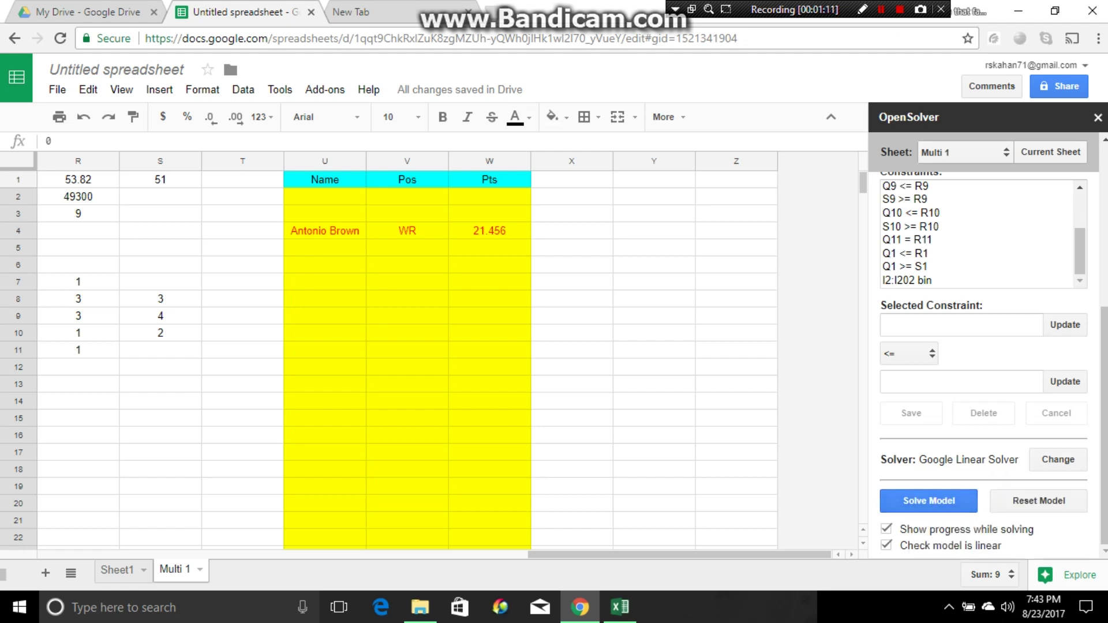
# Scroll through the solved lineup and inspect the running-back count formula in R8
pyautogui.click(735, 435)
pyautogui.hscroll(-3, 404, 346)
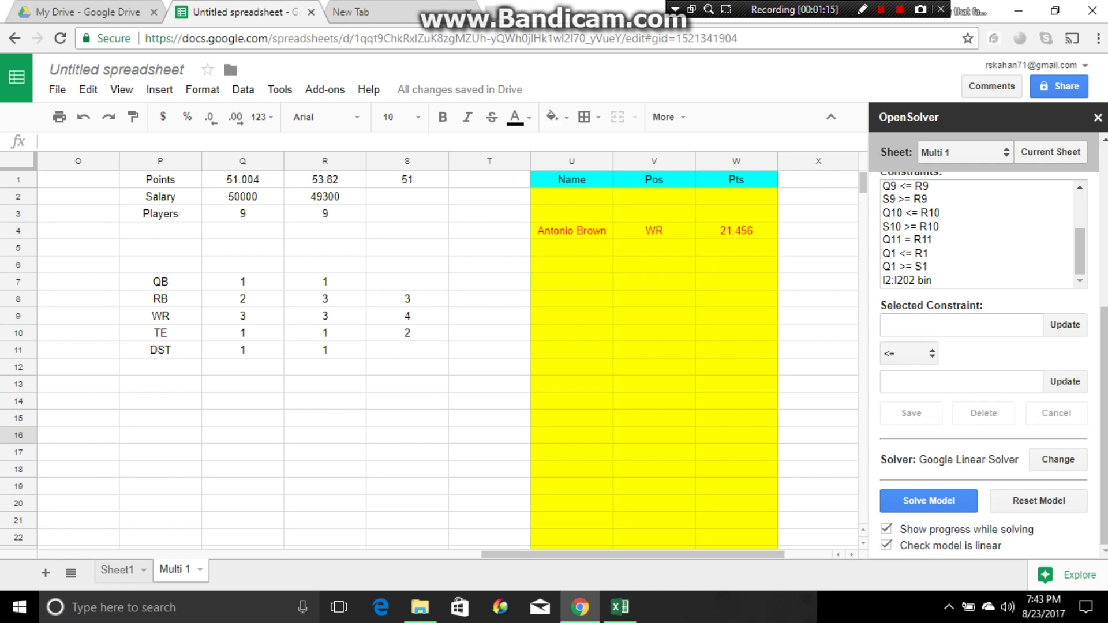
pyautogui.scroll(-12, 404, 357)
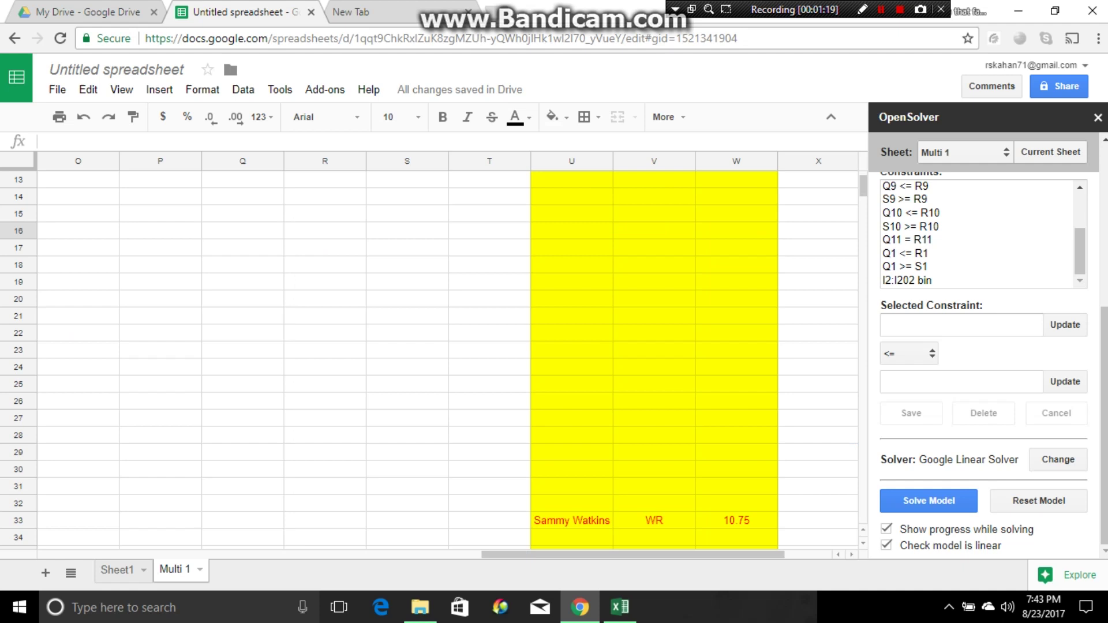
pyautogui.scroll(-14, 404, 357)
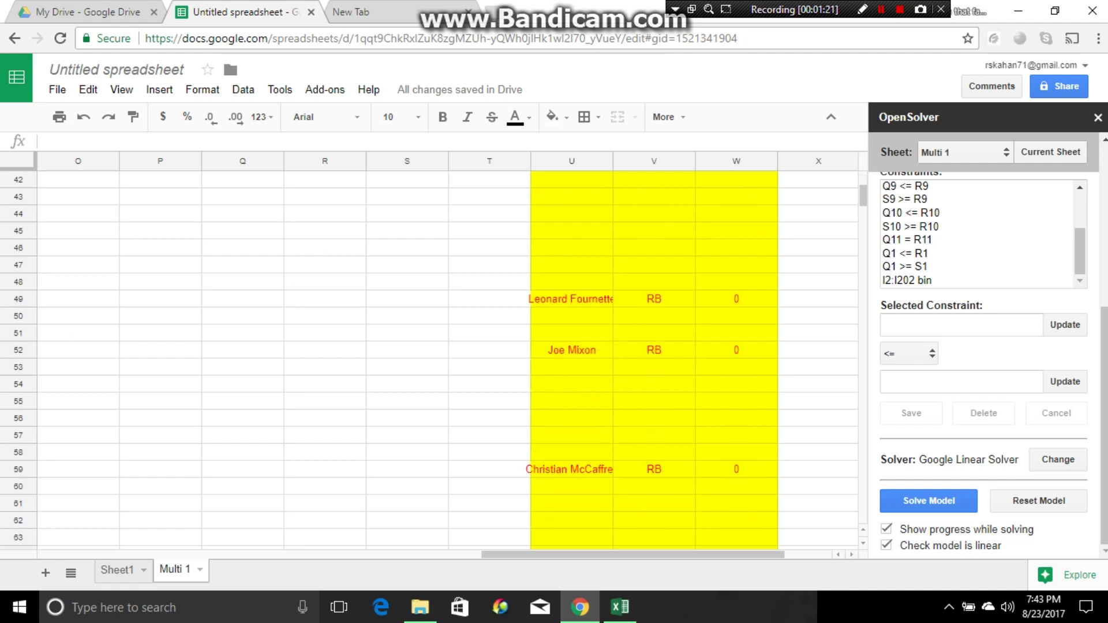
pyautogui.scroll(-20, 404, 358)
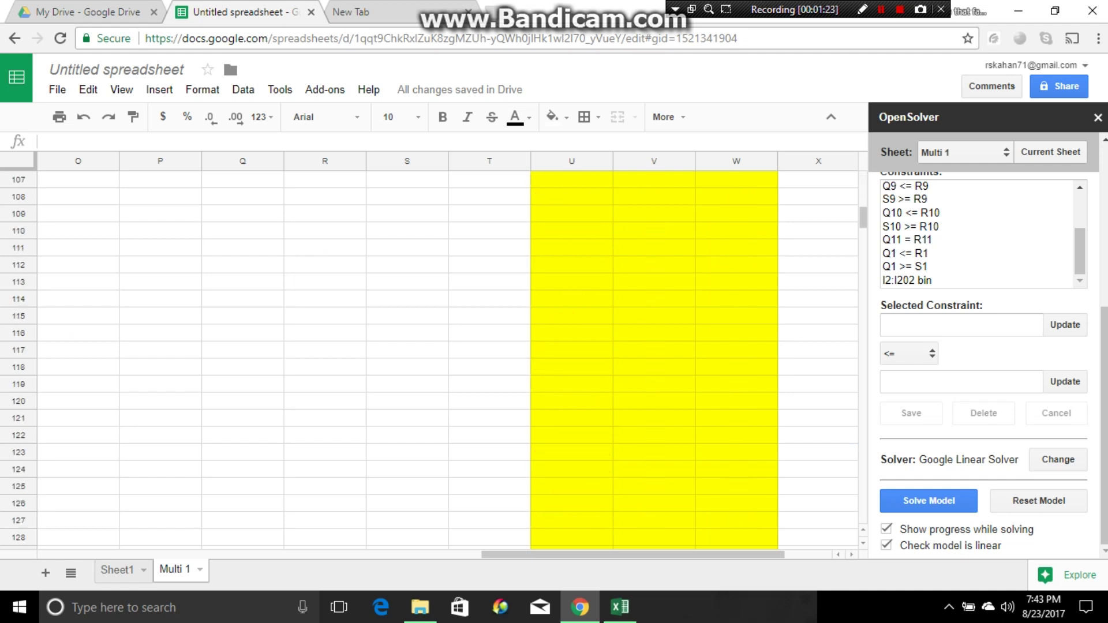
pyautogui.scroll(20, 404, 358)
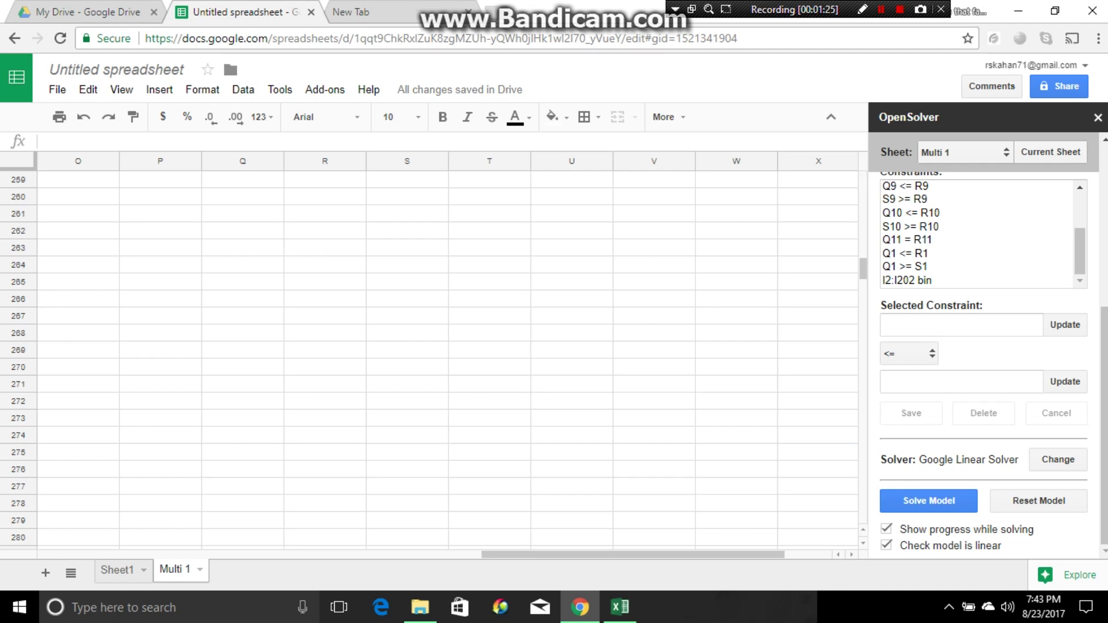
pyautogui.scroll(20, 404, 357)
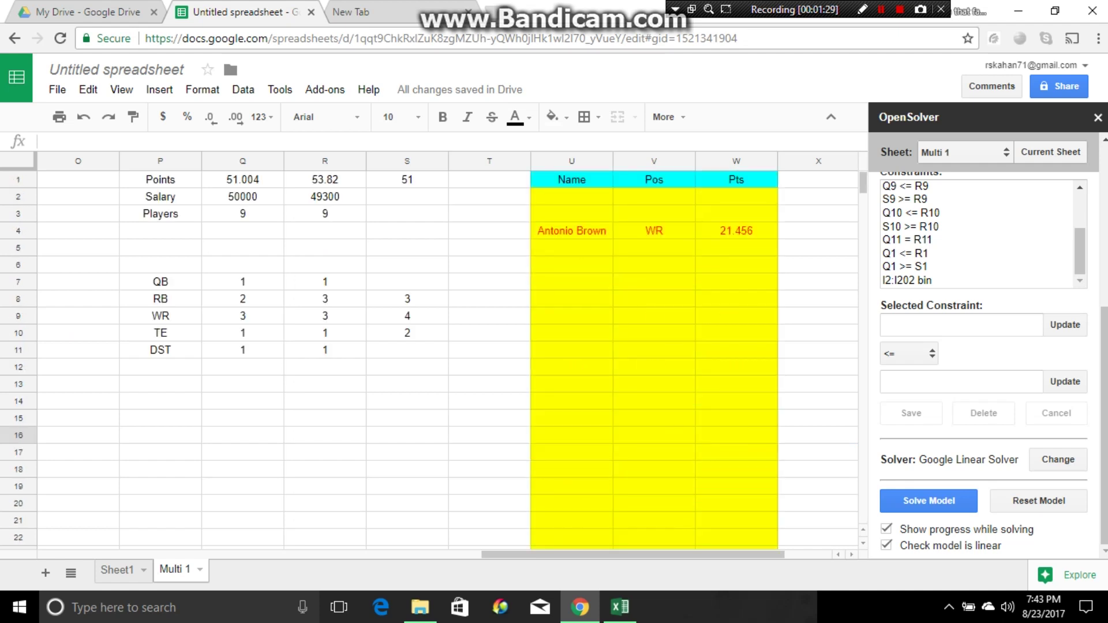
pyautogui.click(325, 299)
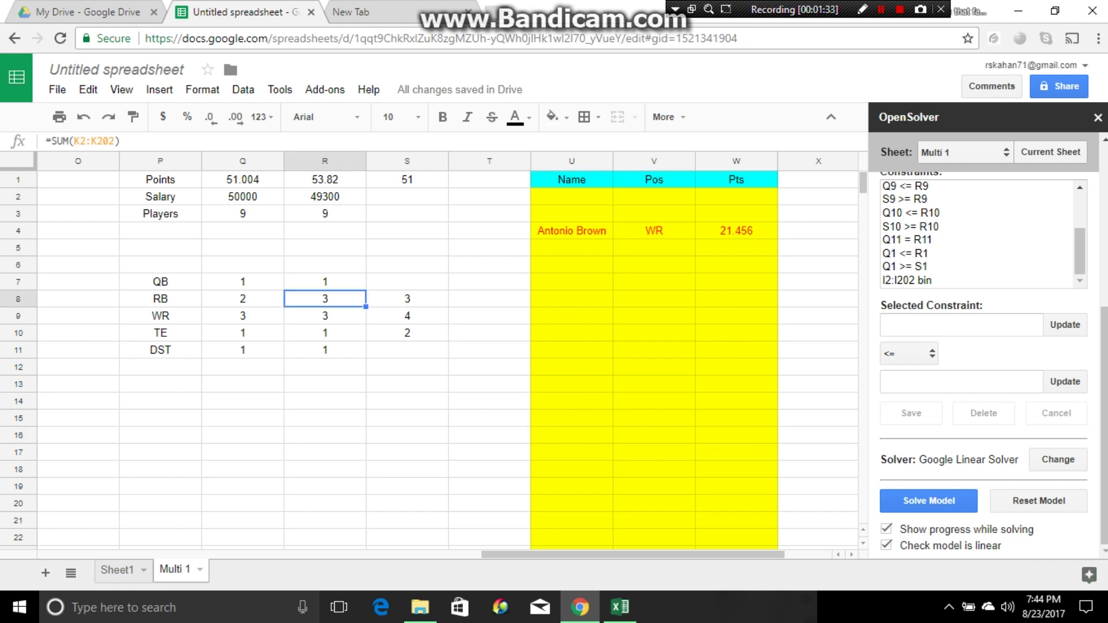
pyautogui.click(1098, 117)
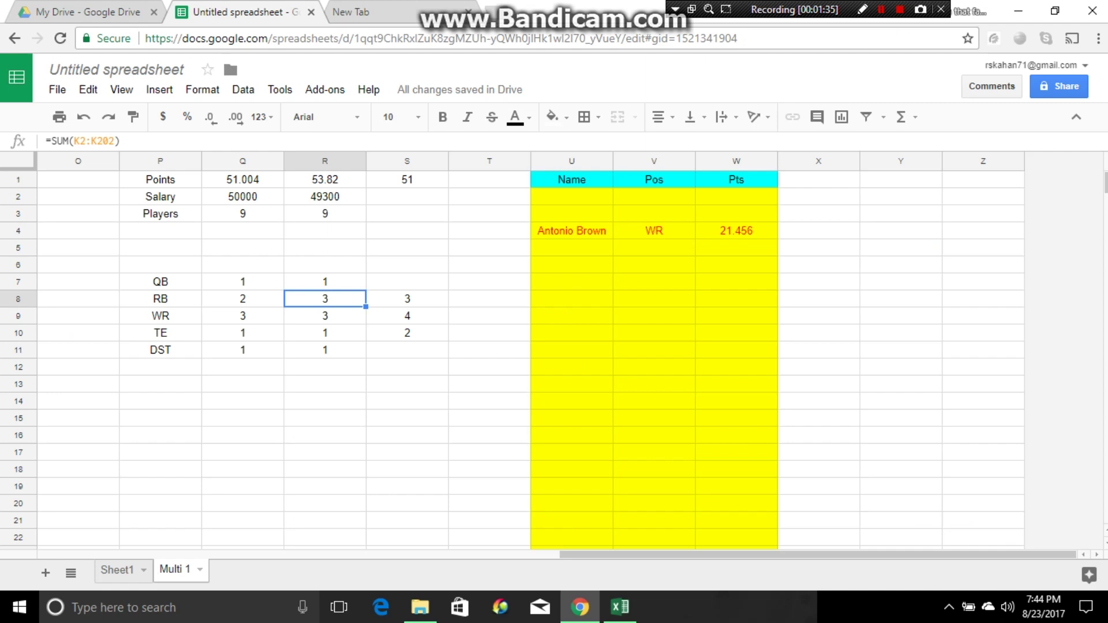
pyautogui.scroll(-2, 554, 358)
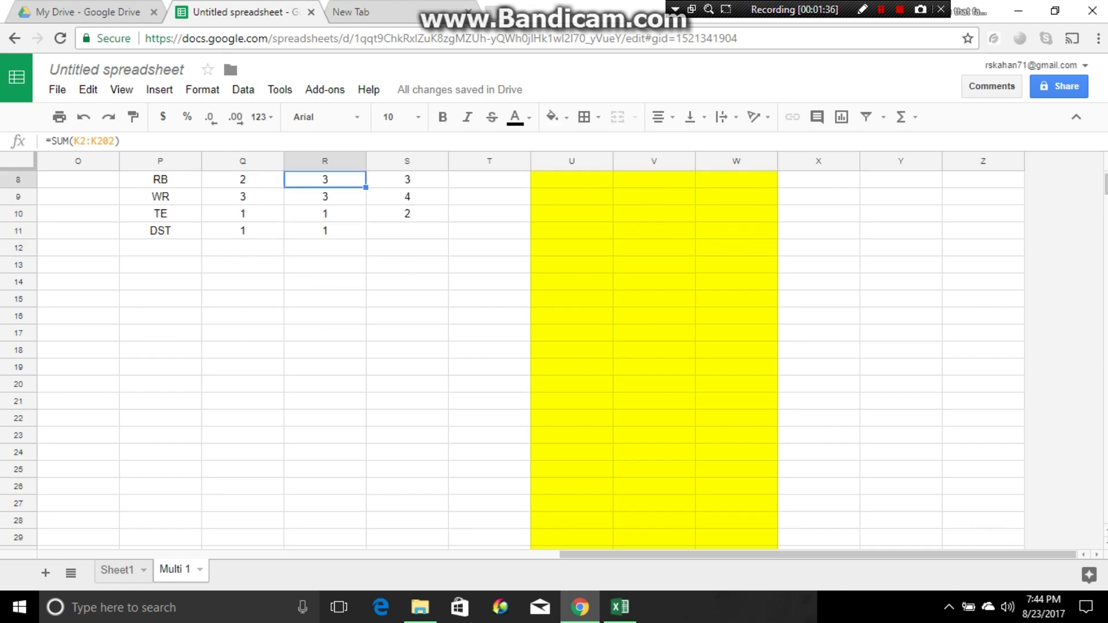
pyautogui.scroll(2, 555, 358)
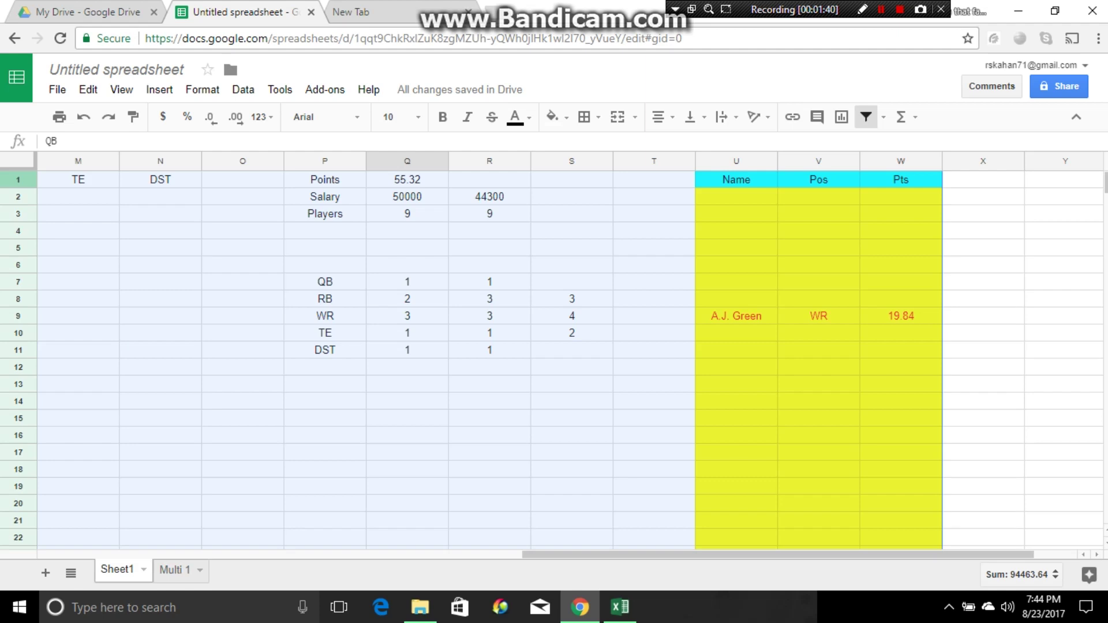
pyautogui.click(983, 350)
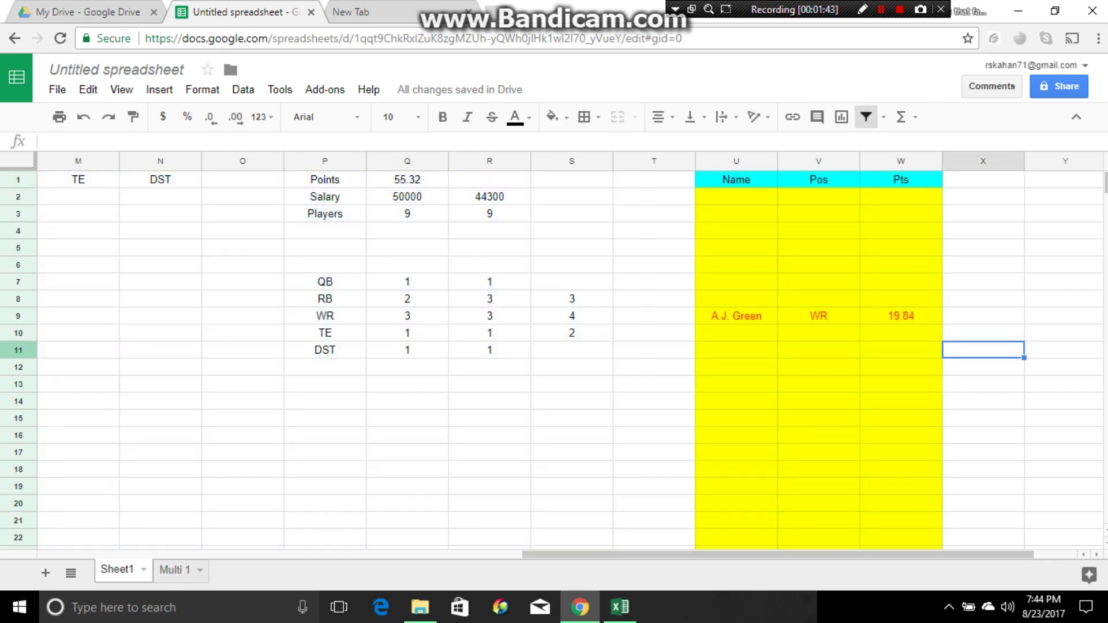
pyautogui.scroll(-7, 554, 358)
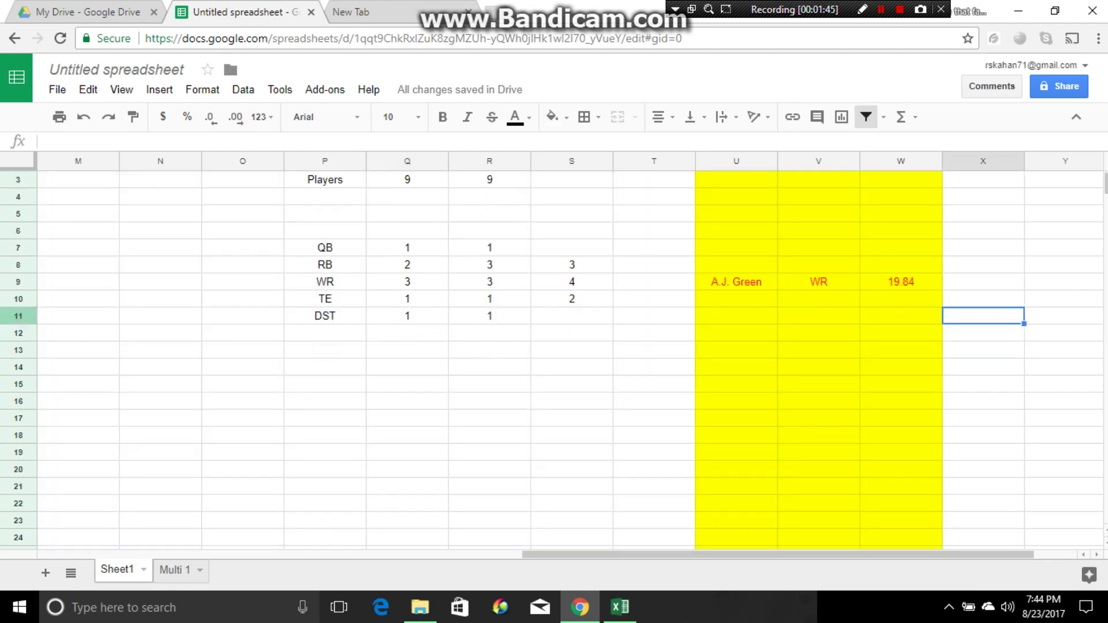
pyautogui.scroll(-20, 554, 358)
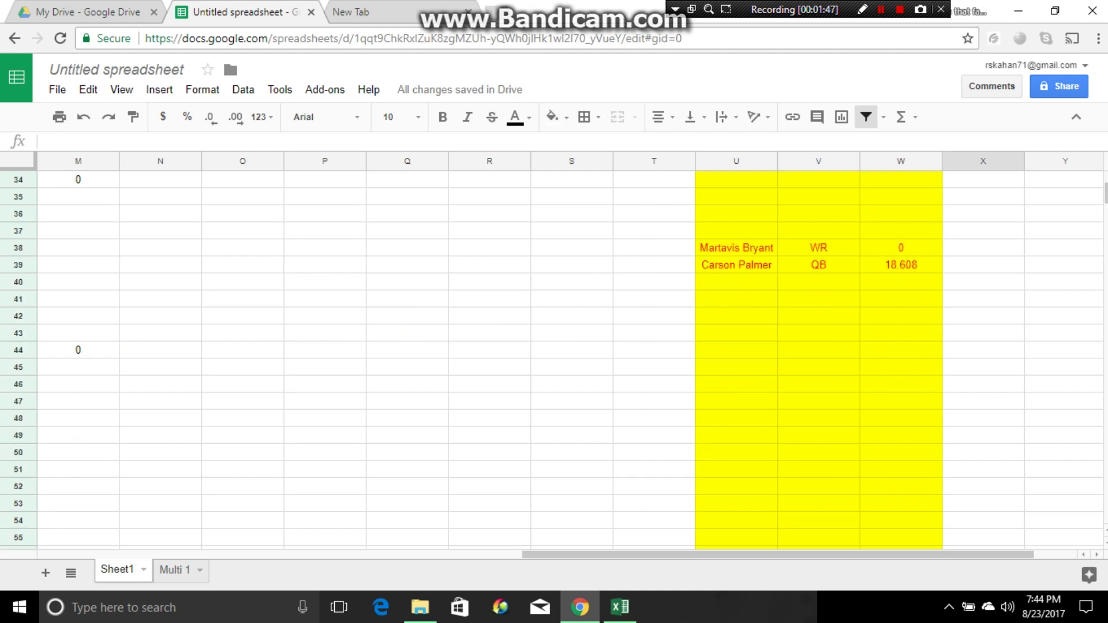
pyautogui.scroll(3, 554, 358)
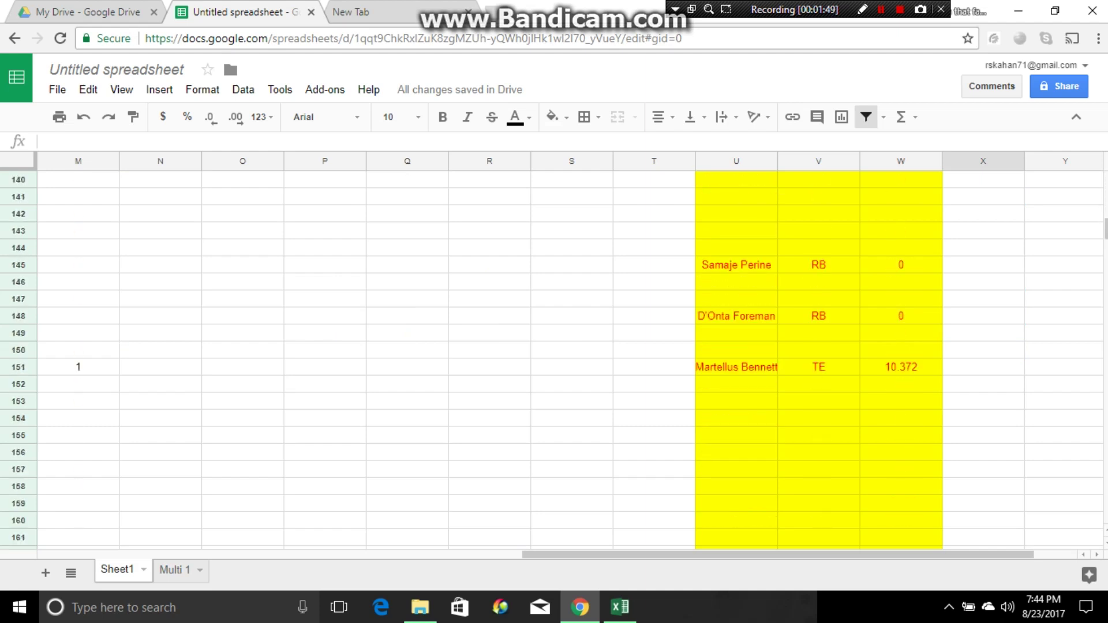
pyautogui.scroll(-13, 554, 358)
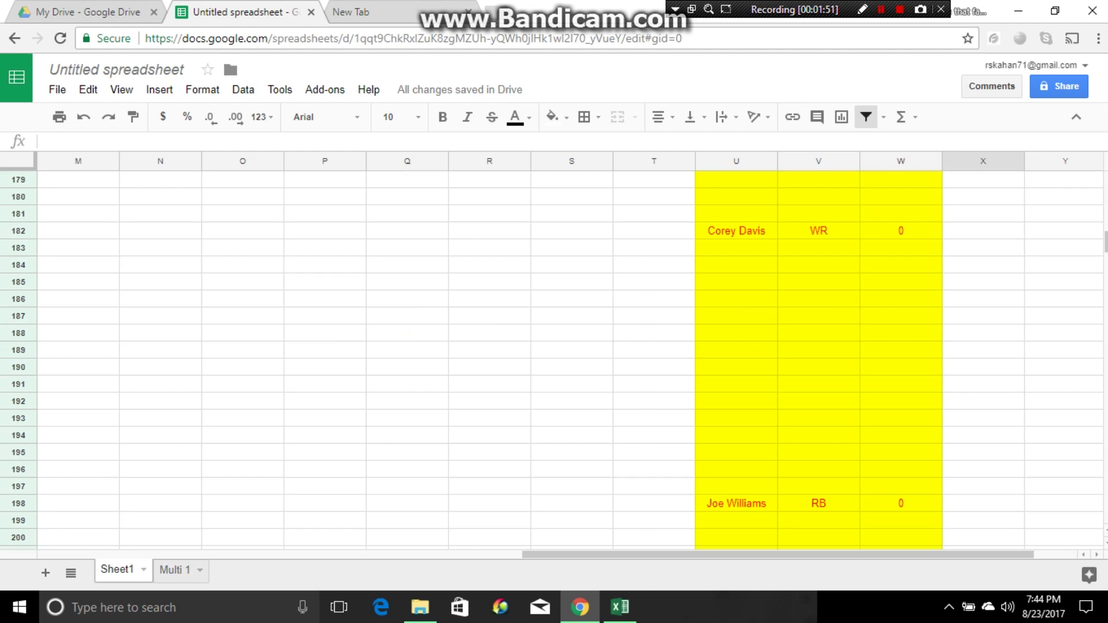
# Switch to the Multi 1 sheet and scroll through its lineup list, from Antonio Brown downward
pyautogui.click(175, 571)
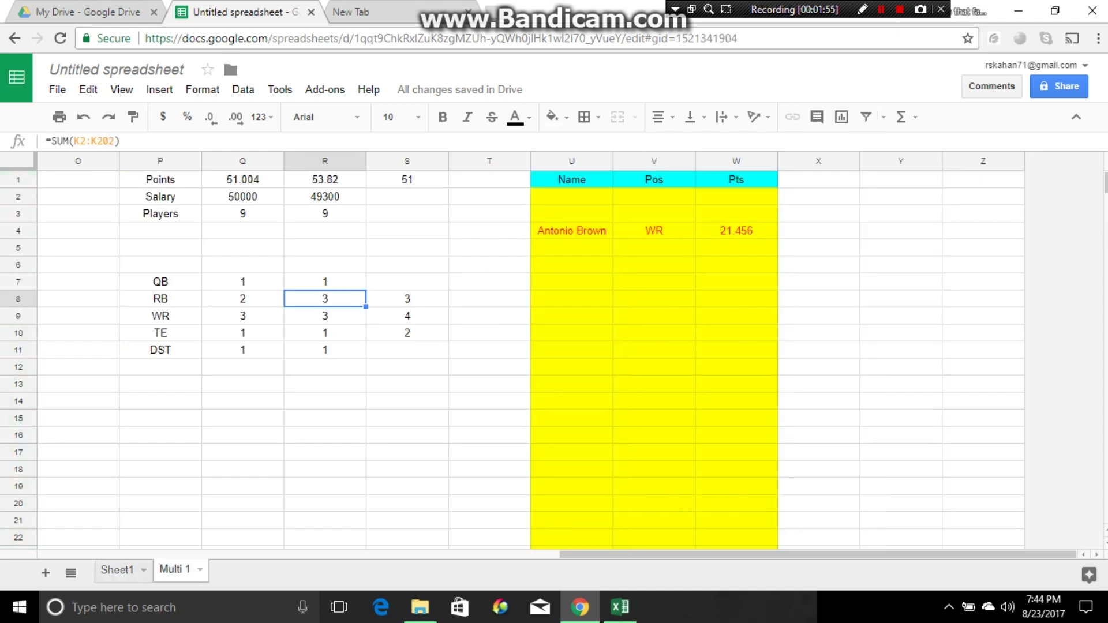
pyautogui.scroll(-8, 554, 357)
pyautogui.scroll(2, 554, 357)
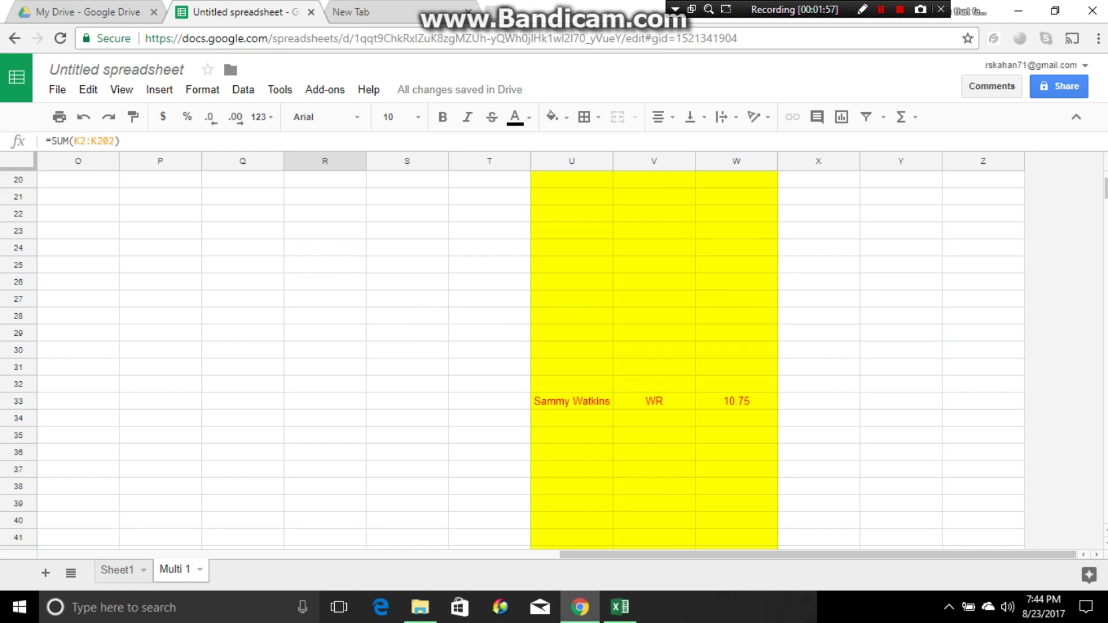
pyautogui.scroll(-10, 554, 358)
pyautogui.scroll(1, 554, 358)
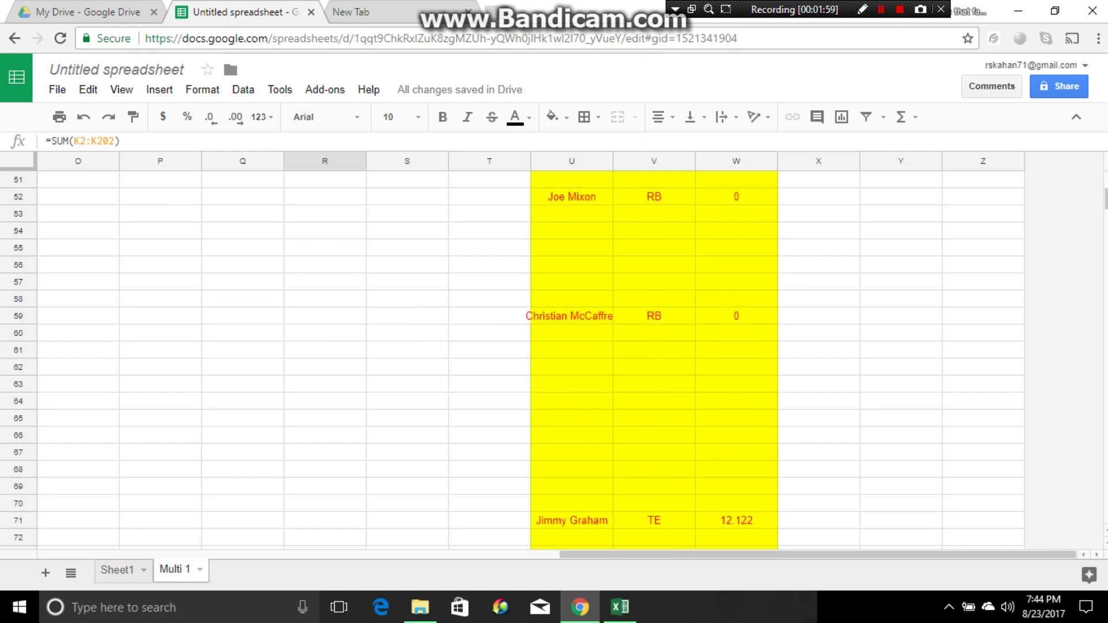
pyautogui.scroll(-14, 554, 358)
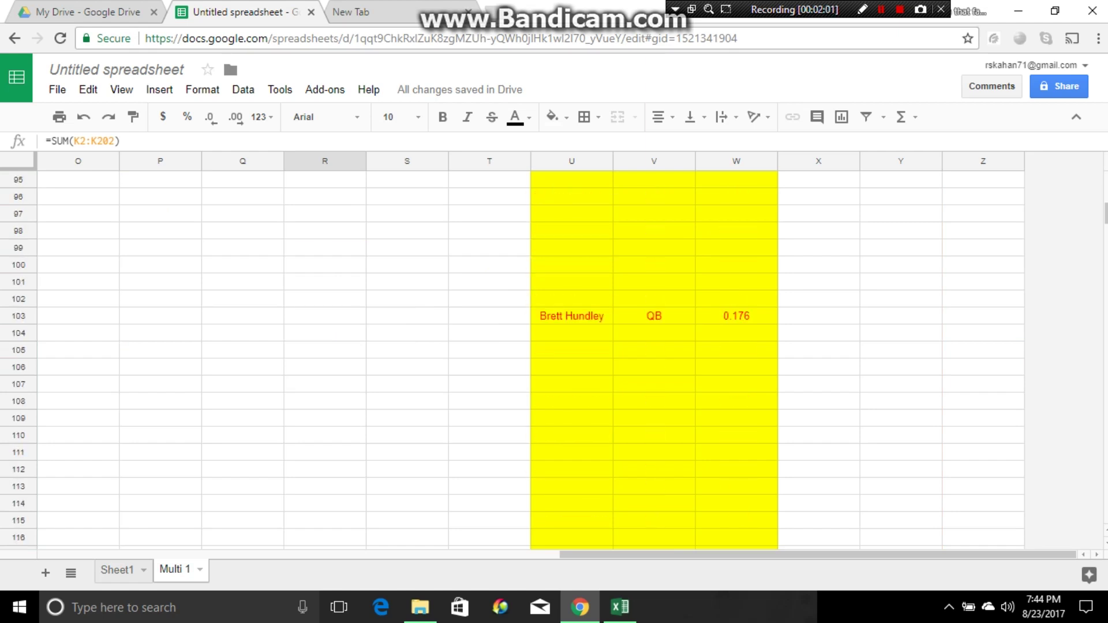
pyautogui.scroll(-20, 554, 358)
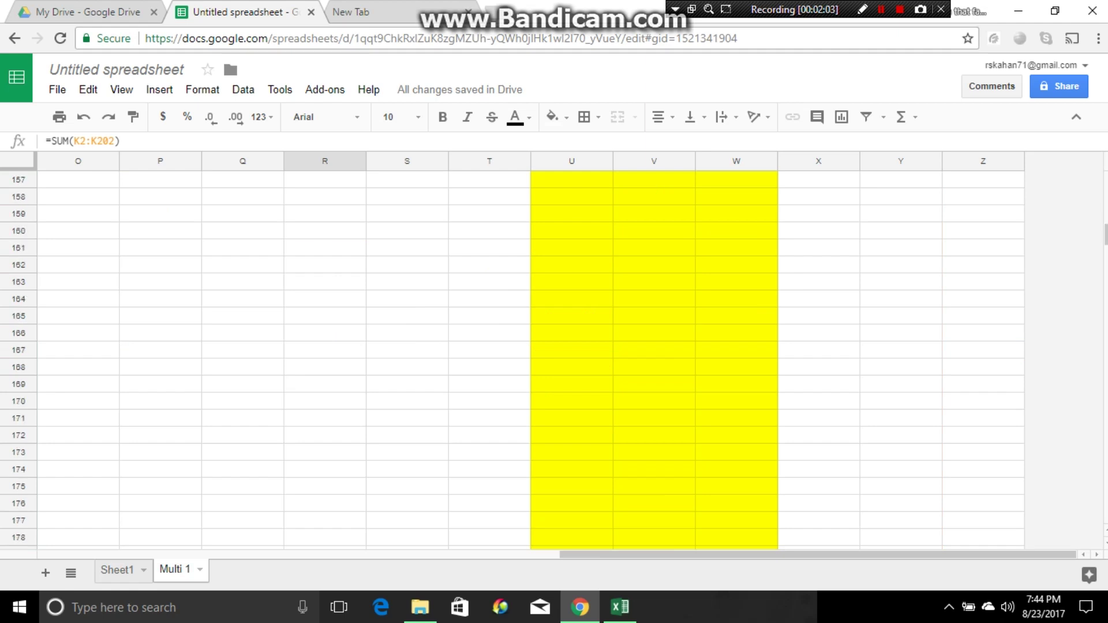
pyautogui.scroll(-4, 554, 357)
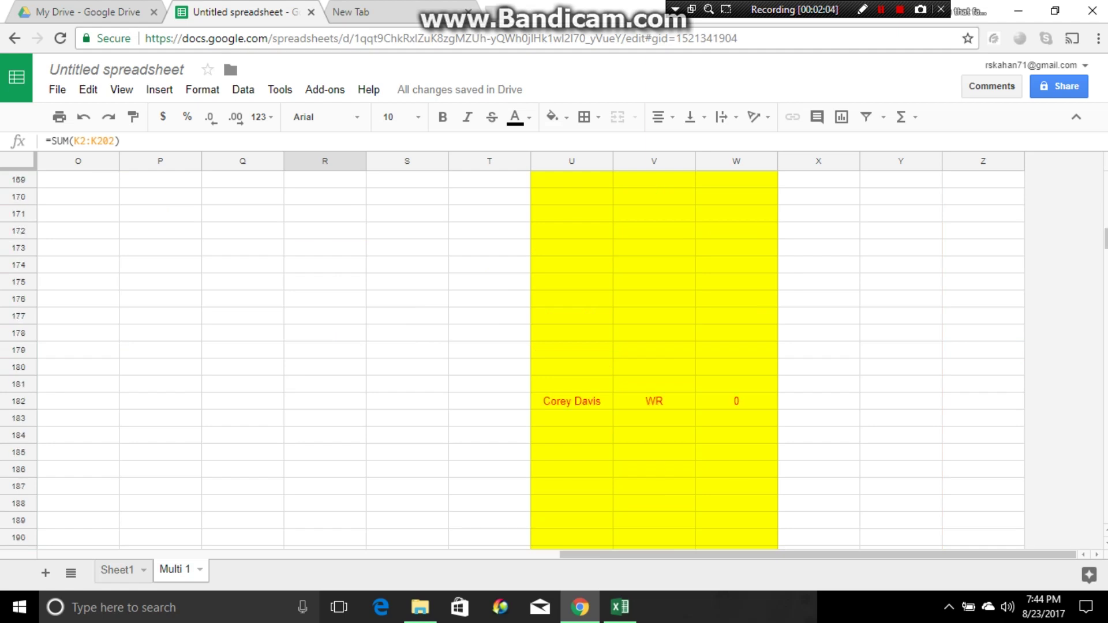
pyautogui.scroll(1, 554, 357)
pyautogui.scroll(20, 554, 358)
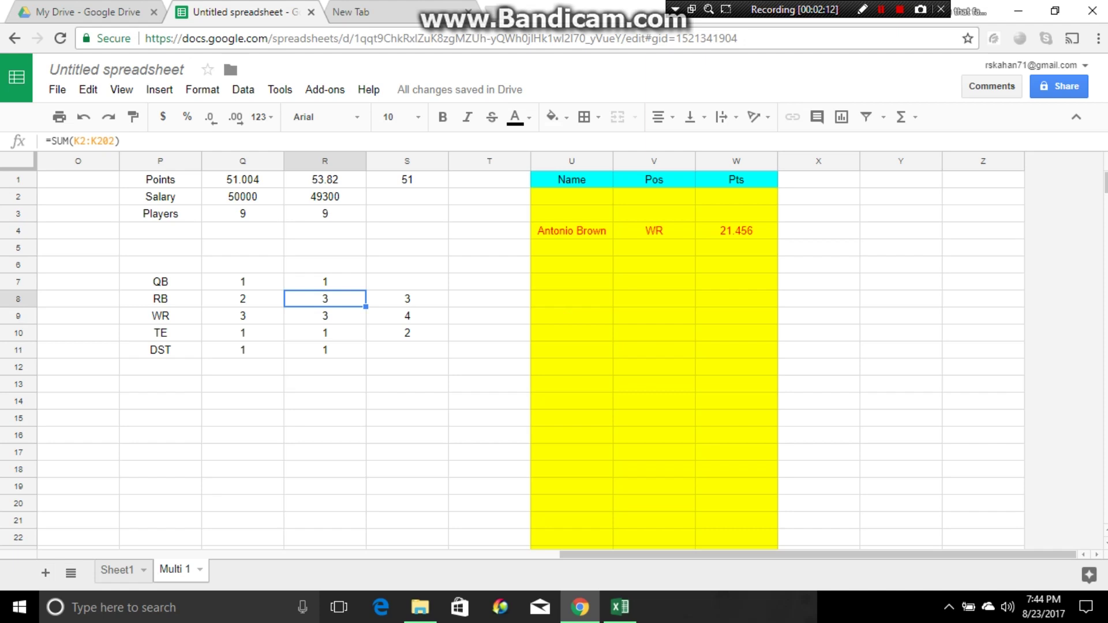
# Check the R1 and Q1 formulas, then give the 51.004 points total in Q1 a yellow fill
pyautogui.click(325, 179)
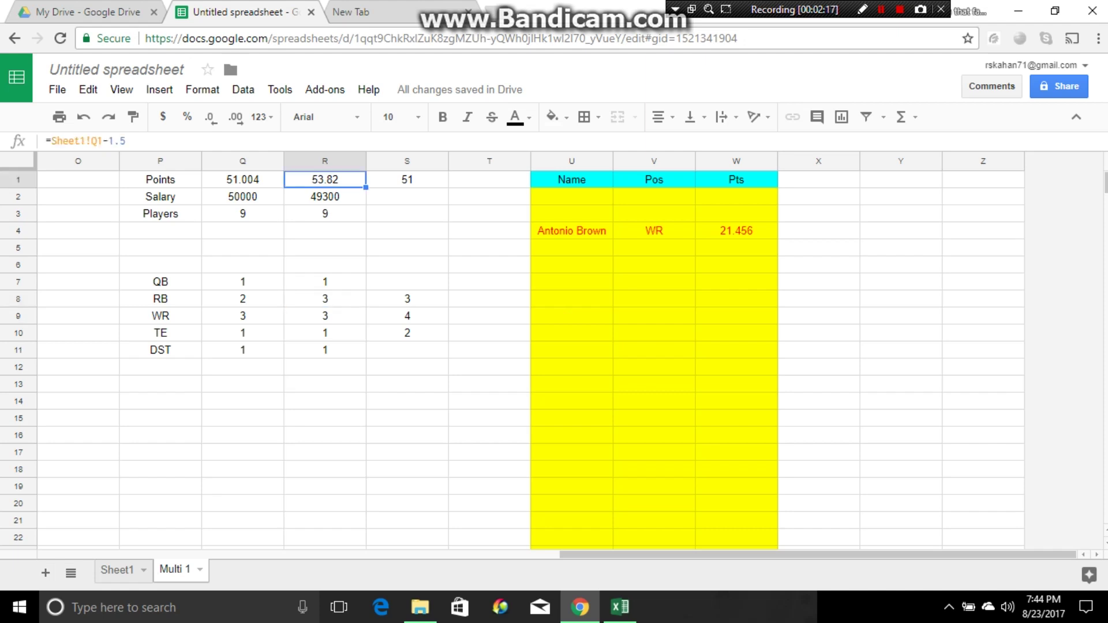
pyautogui.click(243, 180)
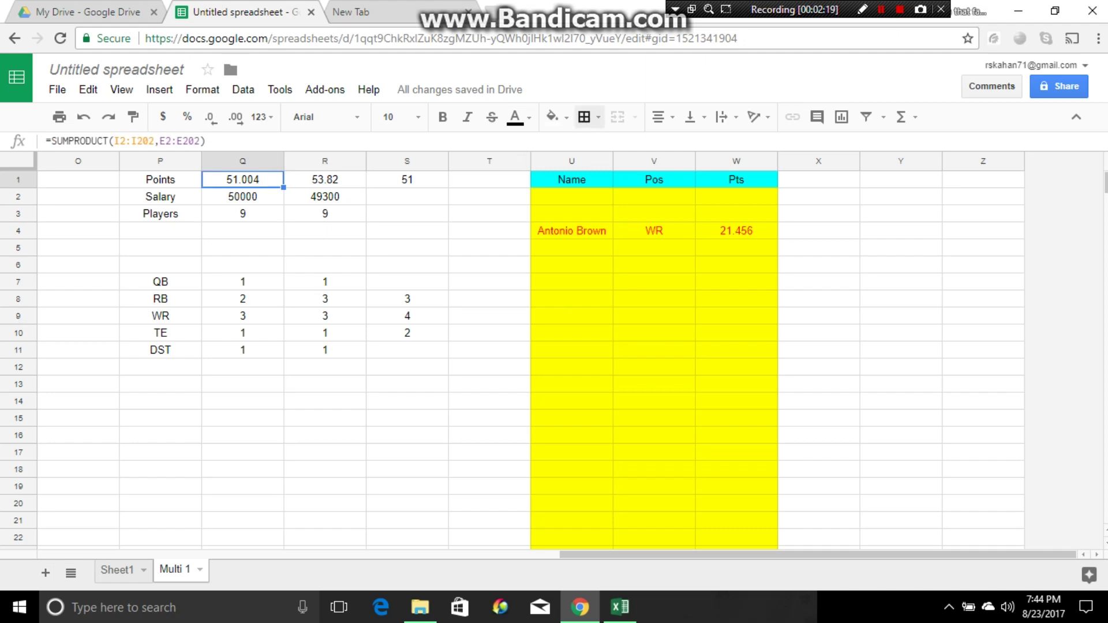
pyautogui.click(552, 117)
pyautogui.click(604, 188)
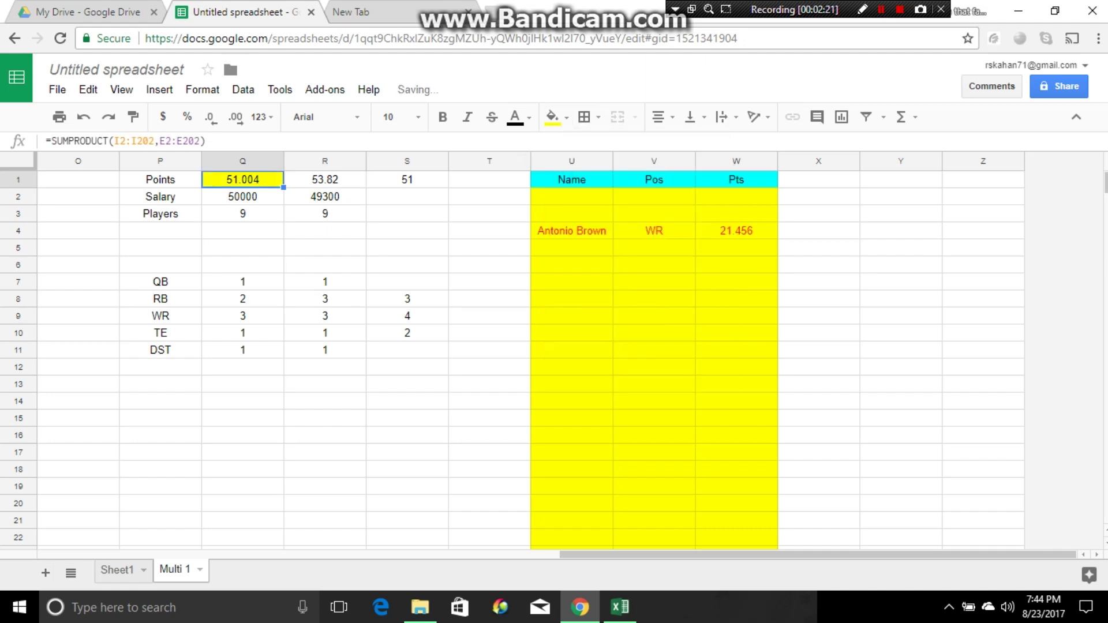
pyautogui.click(407, 230)
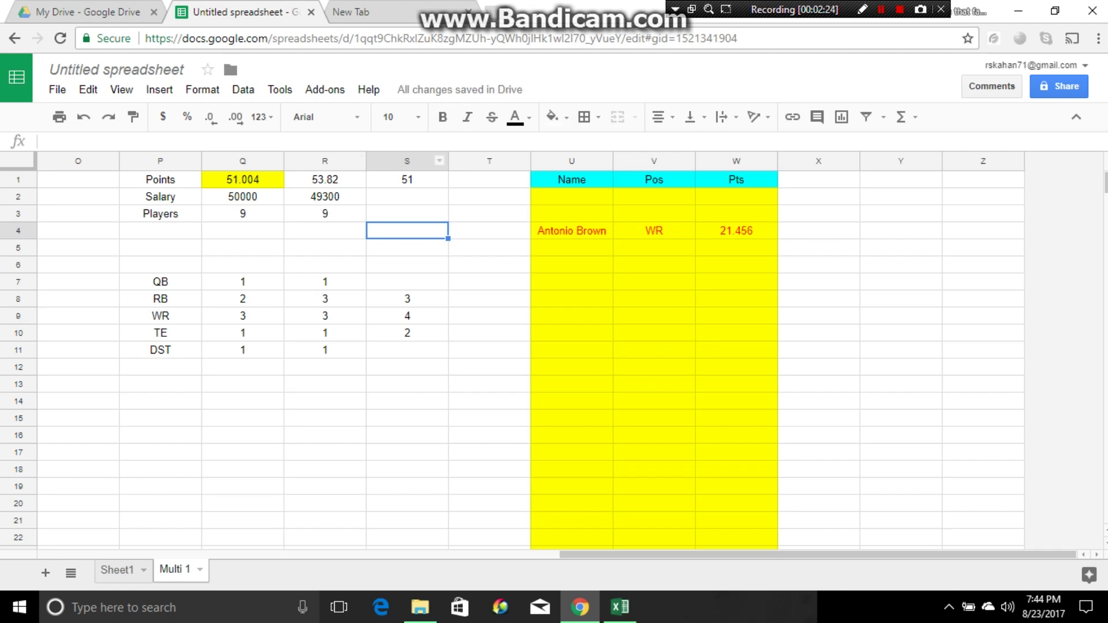
pyautogui.click(325, 179)
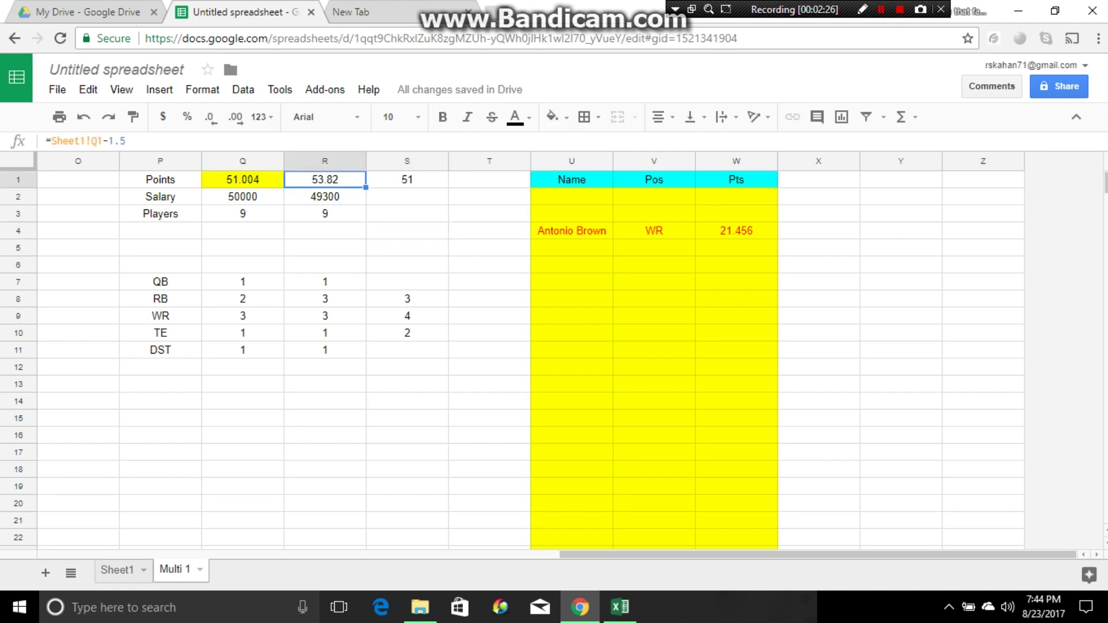